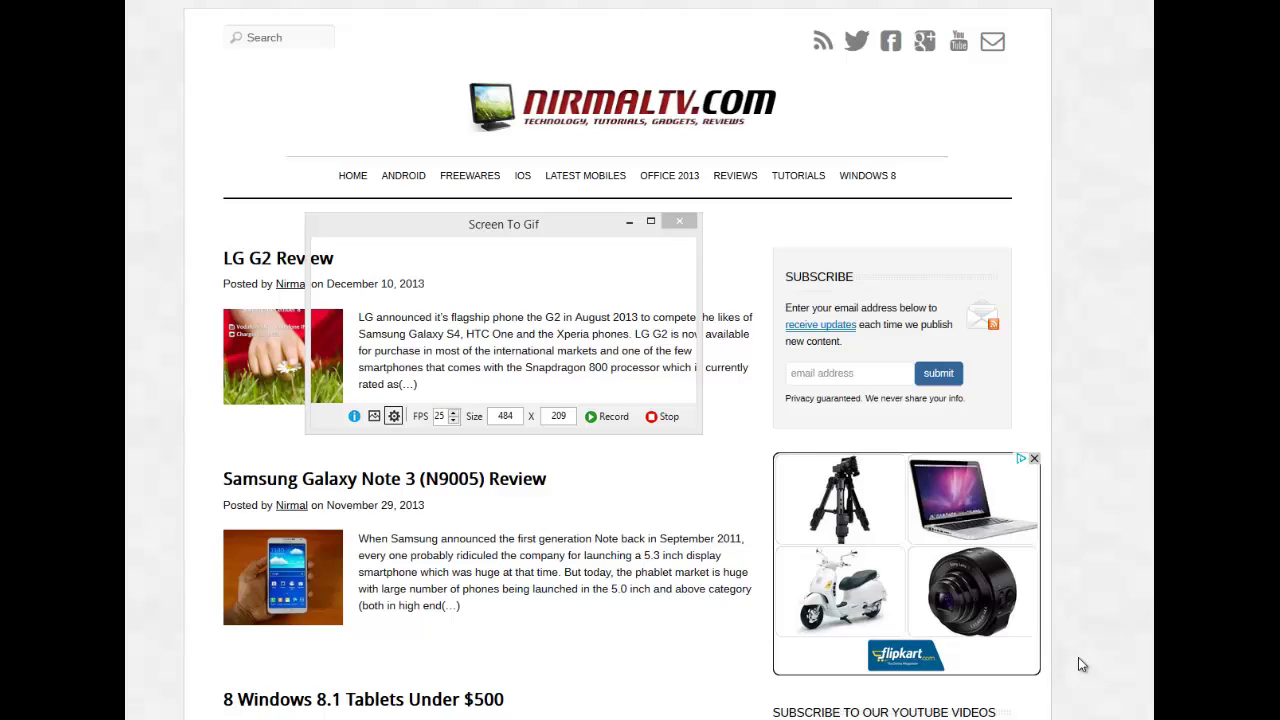
Step: Position the 484×209 capture frame over the NirmalTV logo and navigation bar
drag(487, 232, 531, 235)
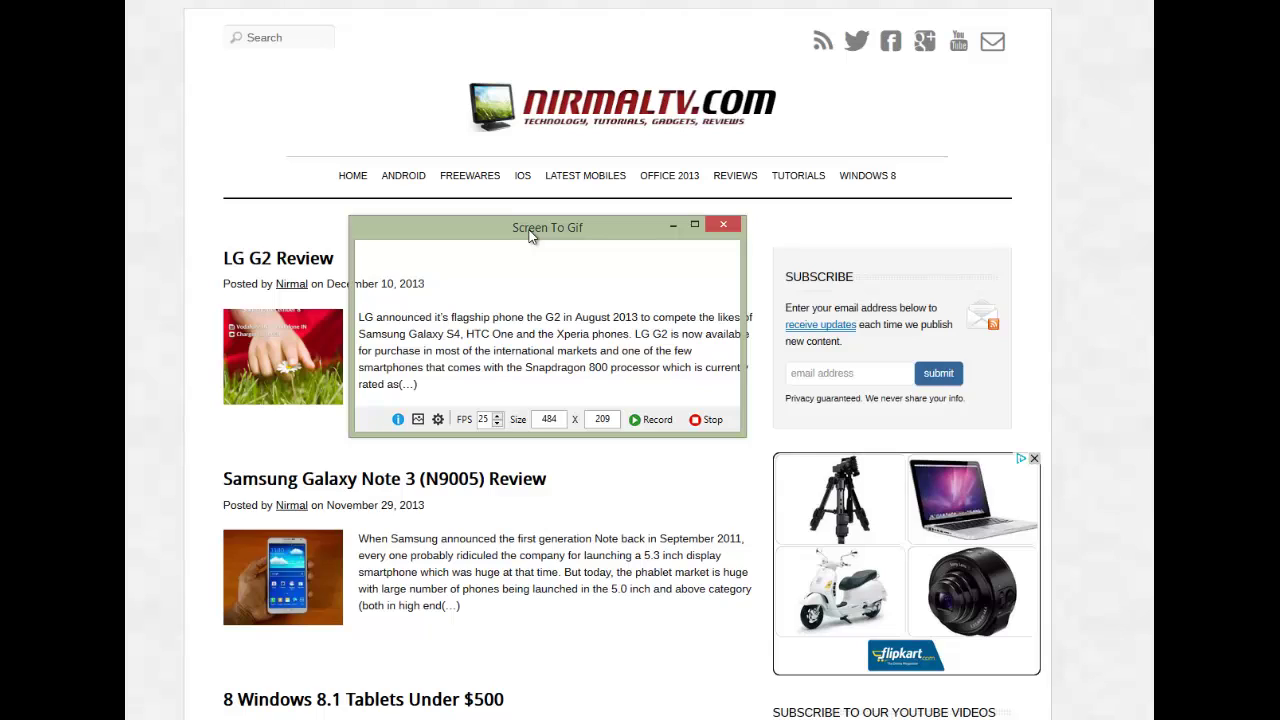
drag(531, 235, 386, 238)
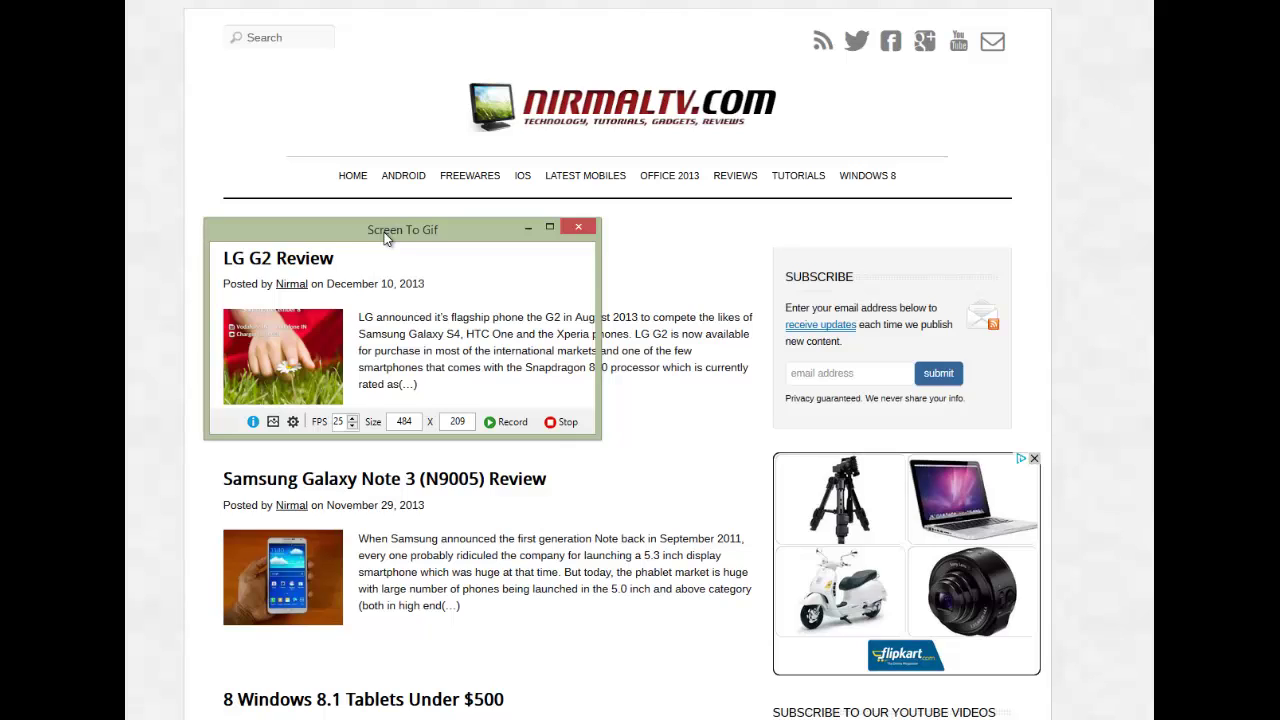
mouse_move(384, 232)
mouse_down()
mouse_move(524, 110)
mouse_move(490, 256)
mouse_up()
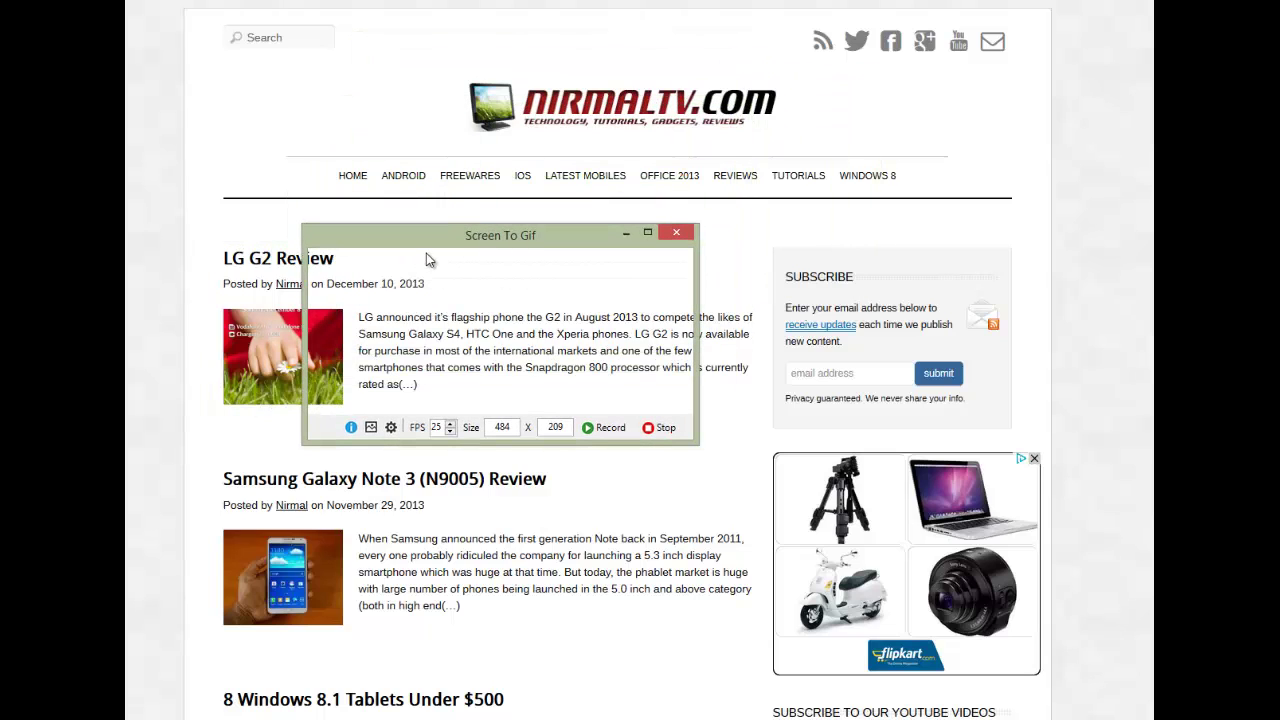
mouse_move(499, 235)
mouse_down()
mouse_move(613, 46)
mouse_move(583, 68)
mouse_move(601, 40)
mouse_up()
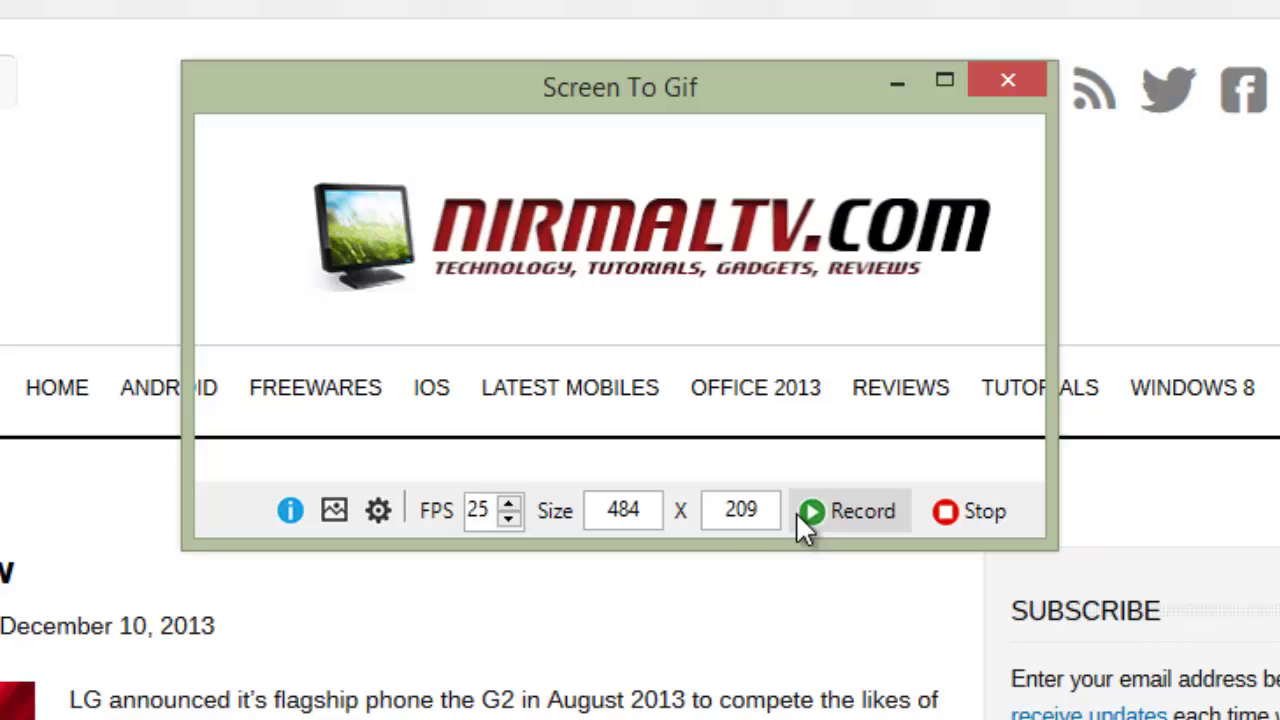
Step: Set the capture rate to 40 FPS and show Quick Settings with post-recording editing enabled
click(735, 512)
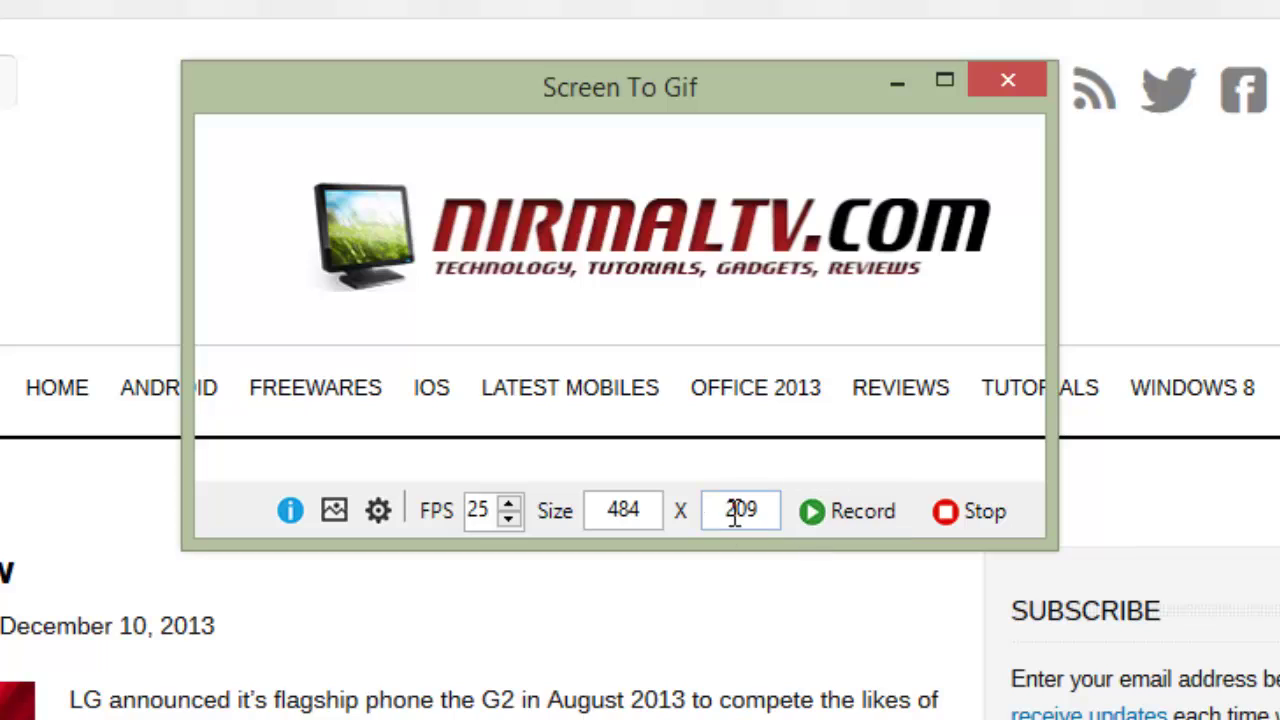
click(510, 503)
click(381, 512)
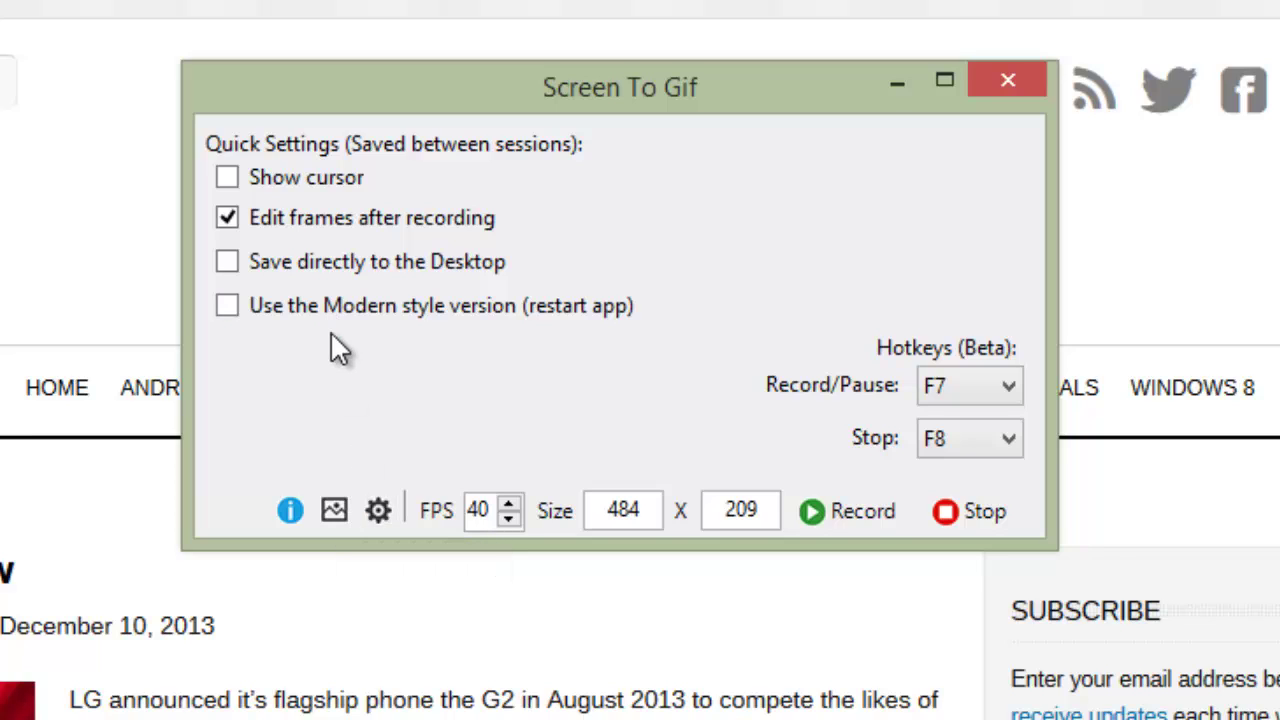
Step: Check the GIF settings (compression 10, Looped Gif on) and realign the capture frame on the header
click(336, 510)
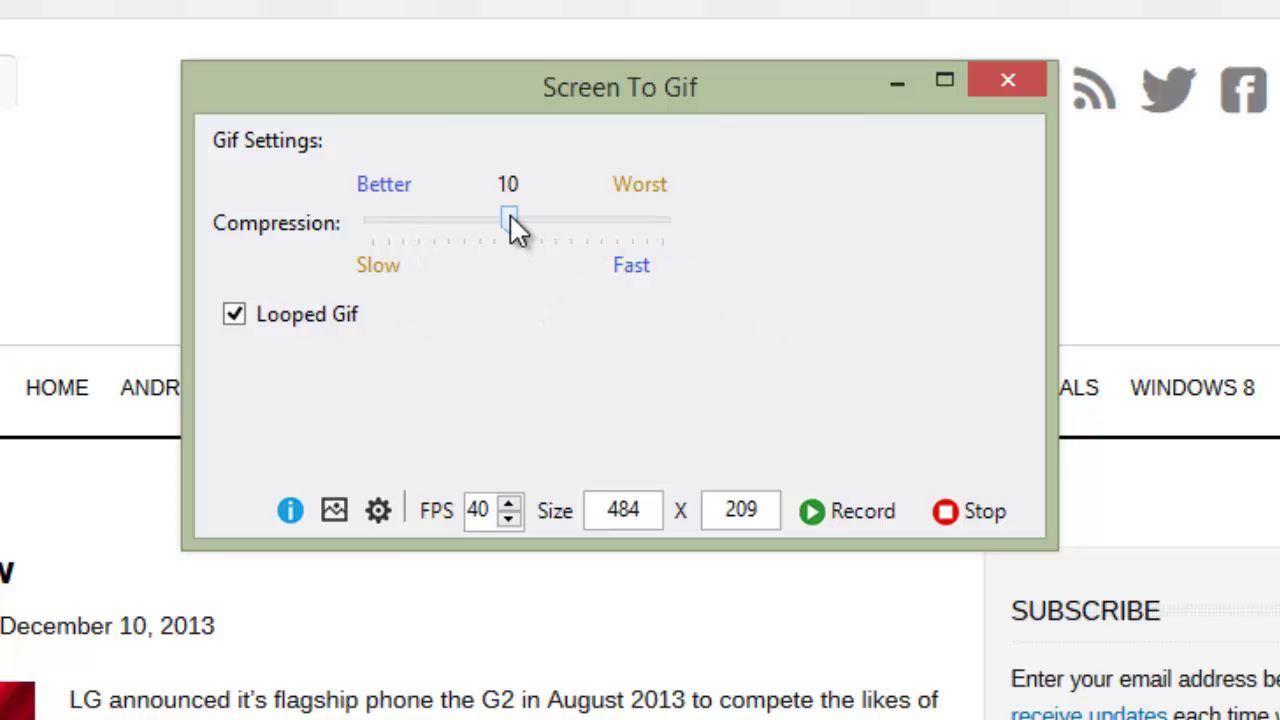
mouse_move(510, 222)
mouse_down()
mouse_move(390, 225)
mouse_move(512, 216)
mouse_up()
drag(625, 107, 627, 129)
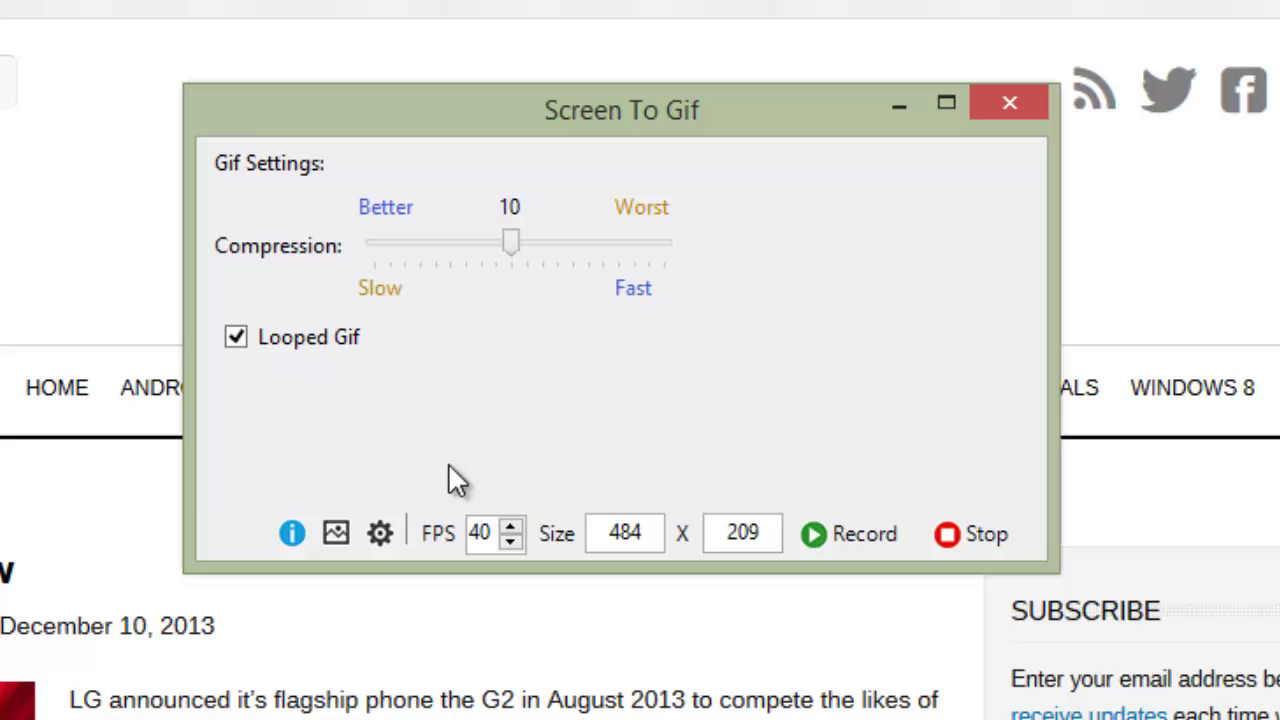
Step: Close the GIF settings, realign the frame over the header, and start recording
click(336, 530)
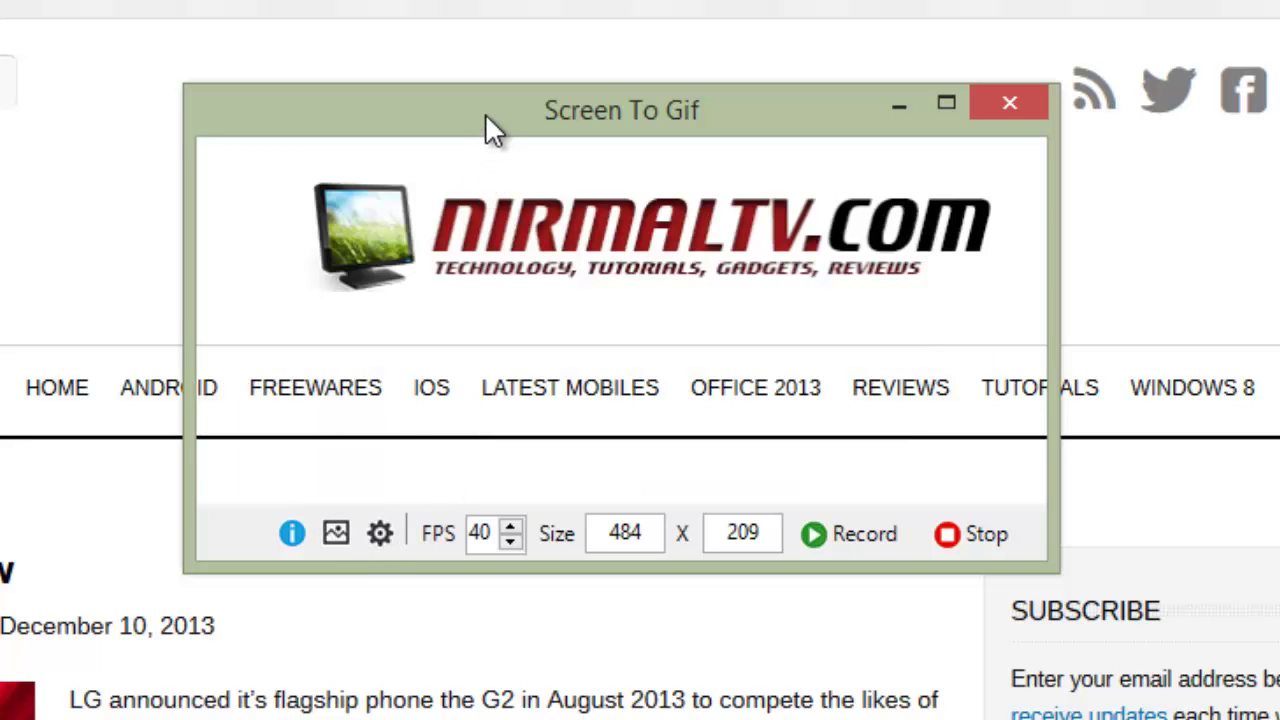
drag(445, 140, 373, 182)
click(762, 585)
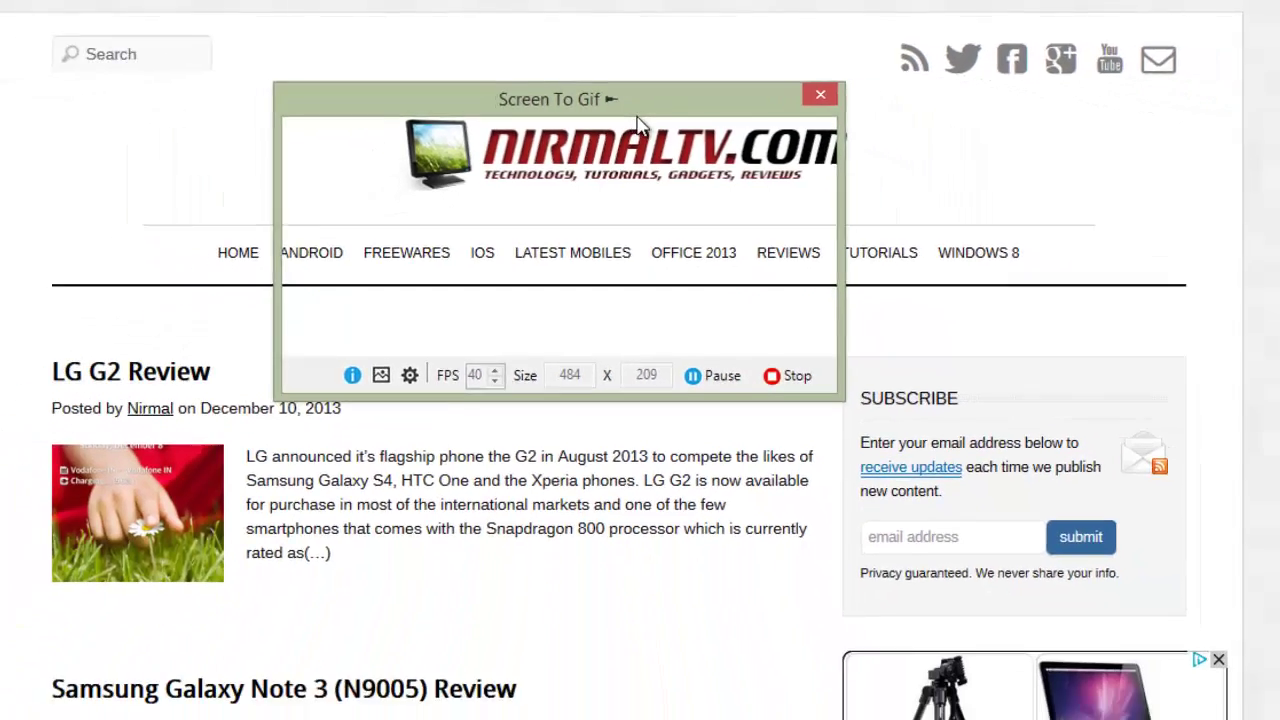
Step: While recording, move the frame down over the articles and LG G2 Review, then back to the header
drag(640, 125, 375, 262)
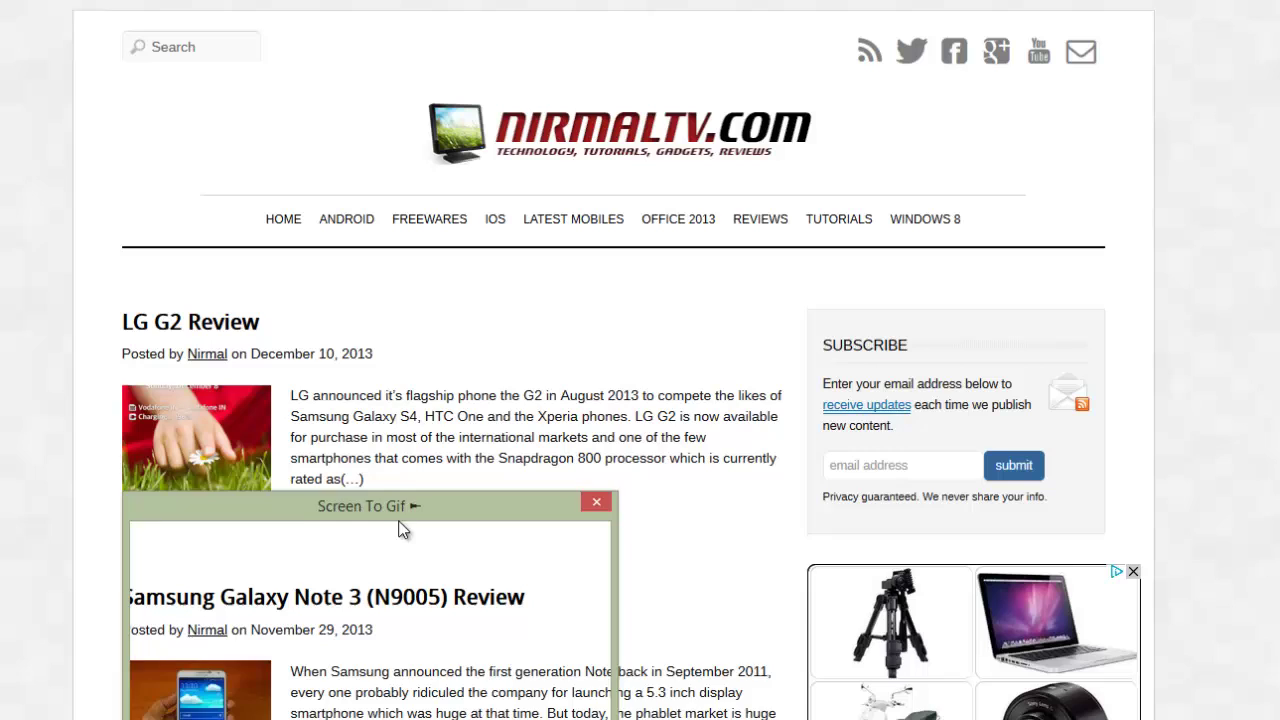
drag(371, 262, 555, 285)
mouse_move(566, 230)
mouse_down()
mouse_move(426, 118)
mouse_move(485, 263)
mouse_up()
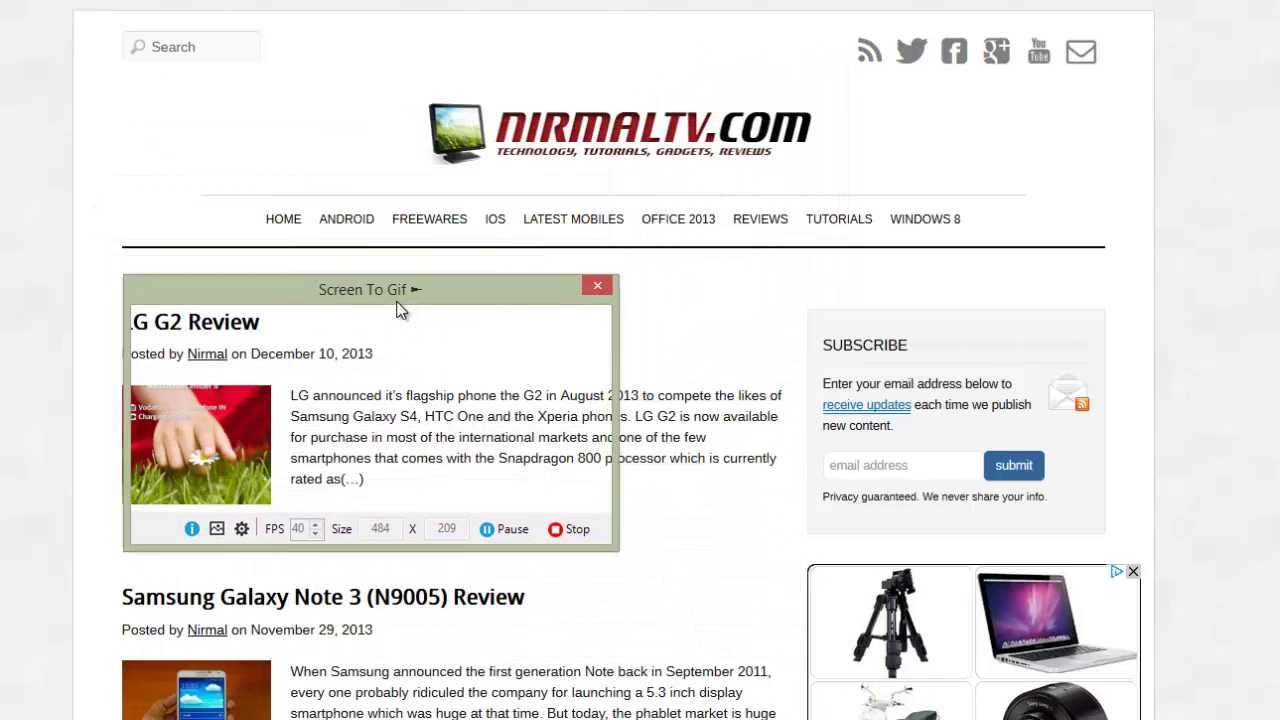
drag(505, 203, 583, 64)
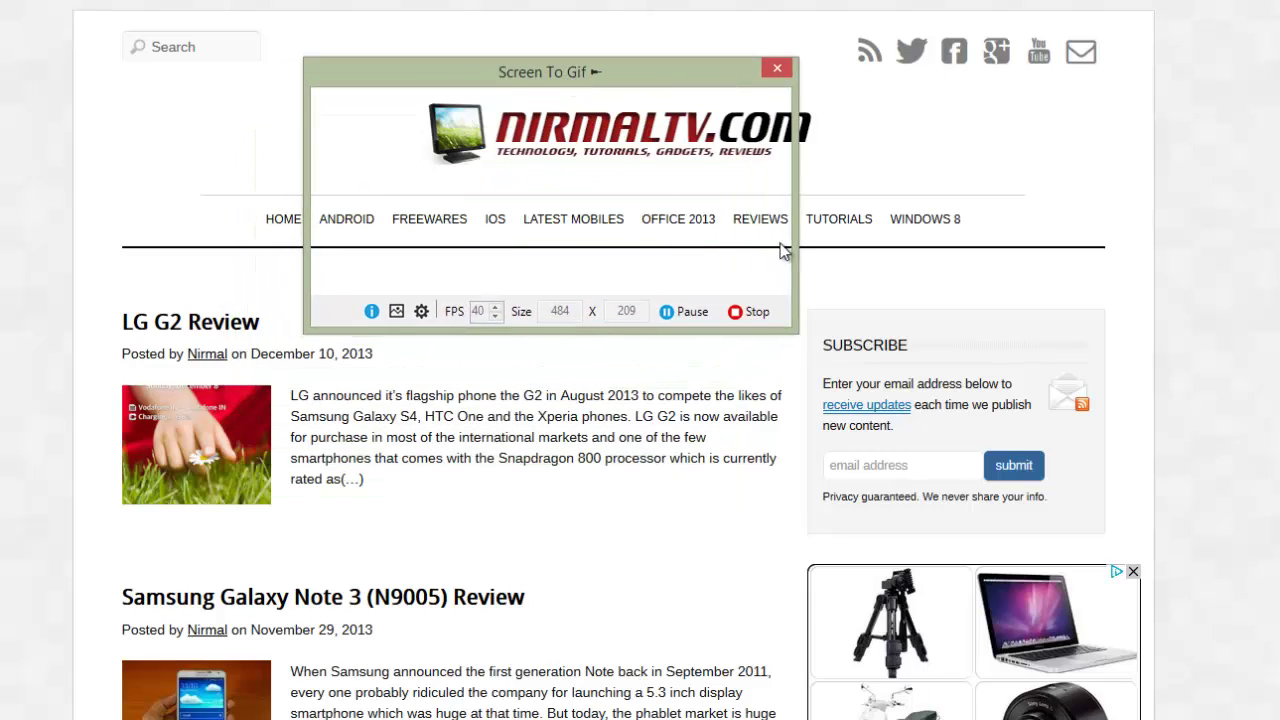
Step: Stop recording, preview the 551 captured frames in the editor, and accept them for saving
click(769, 321)
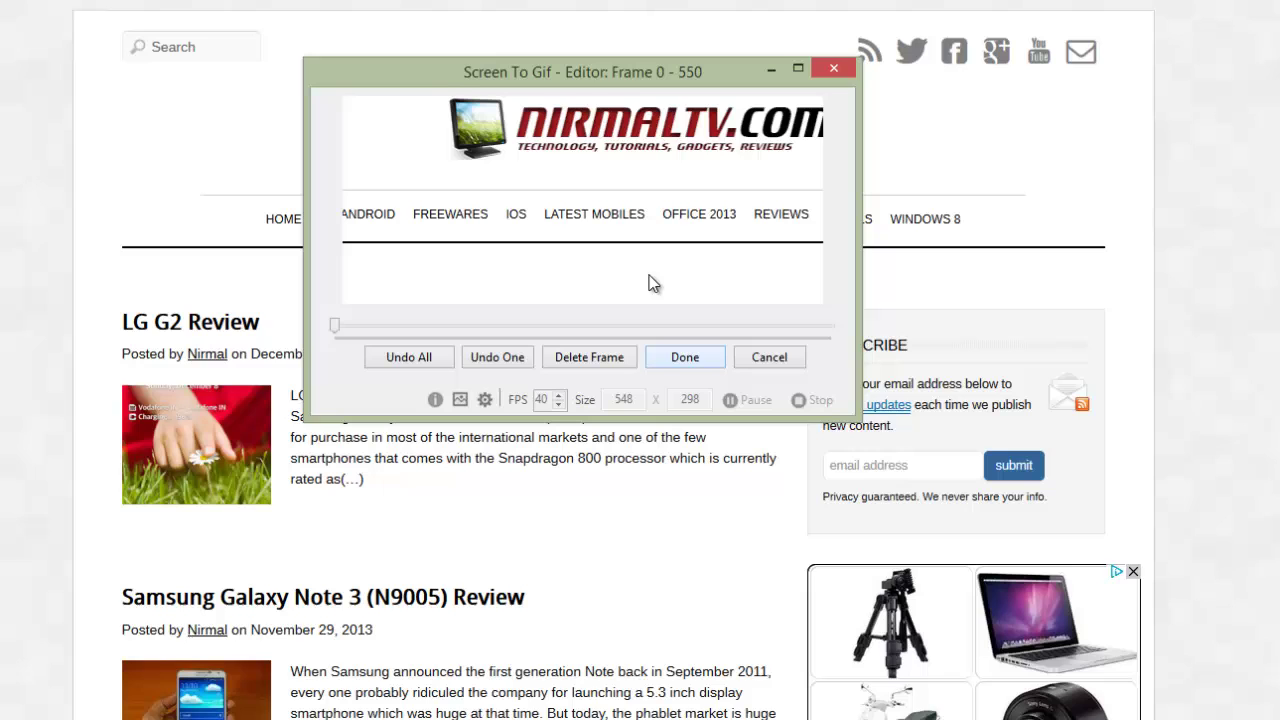
drag(626, 74, 592, 118)
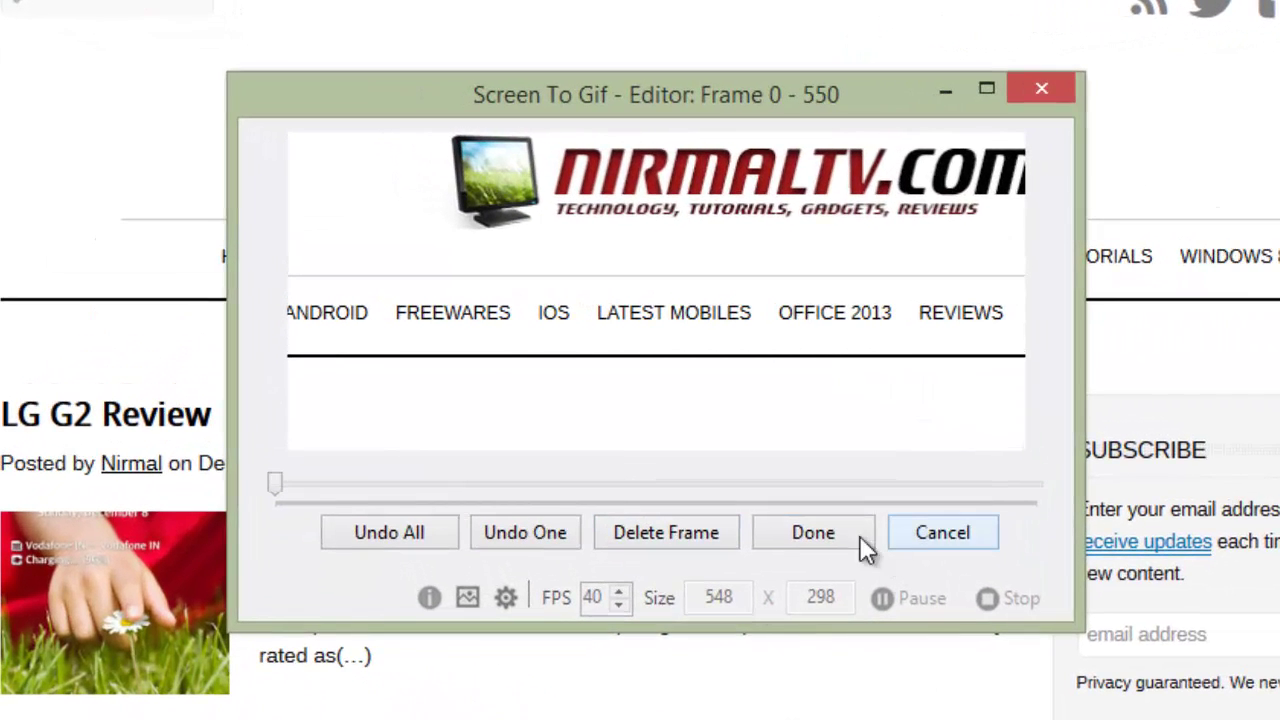
mouse_move(302, 489)
mouse_down()
mouse_move(1009, 493)
mouse_move(360, 490)
mouse_move(674, 496)
mouse_move(457, 495)
mouse_up()
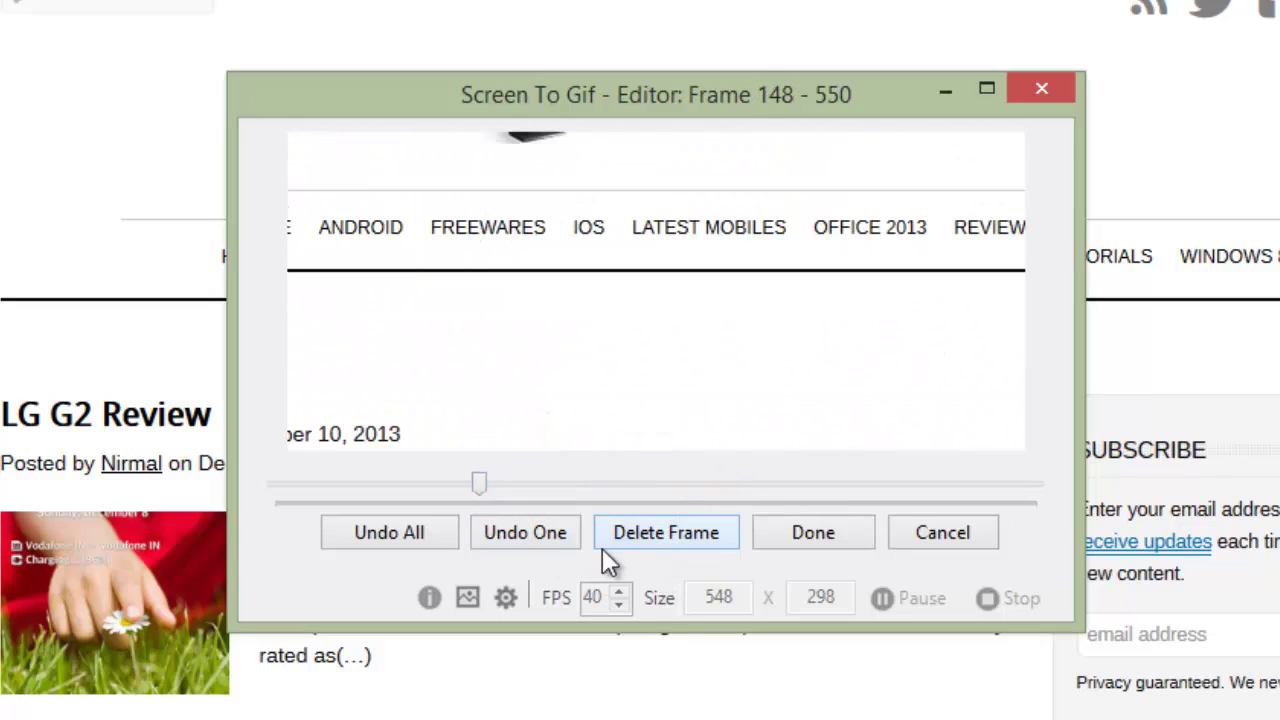
mouse_move(478, 490)
mouse_down()
mouse_move(300, 491)
mouse_move(486, 487)
mouse_up()
click(810, 537)
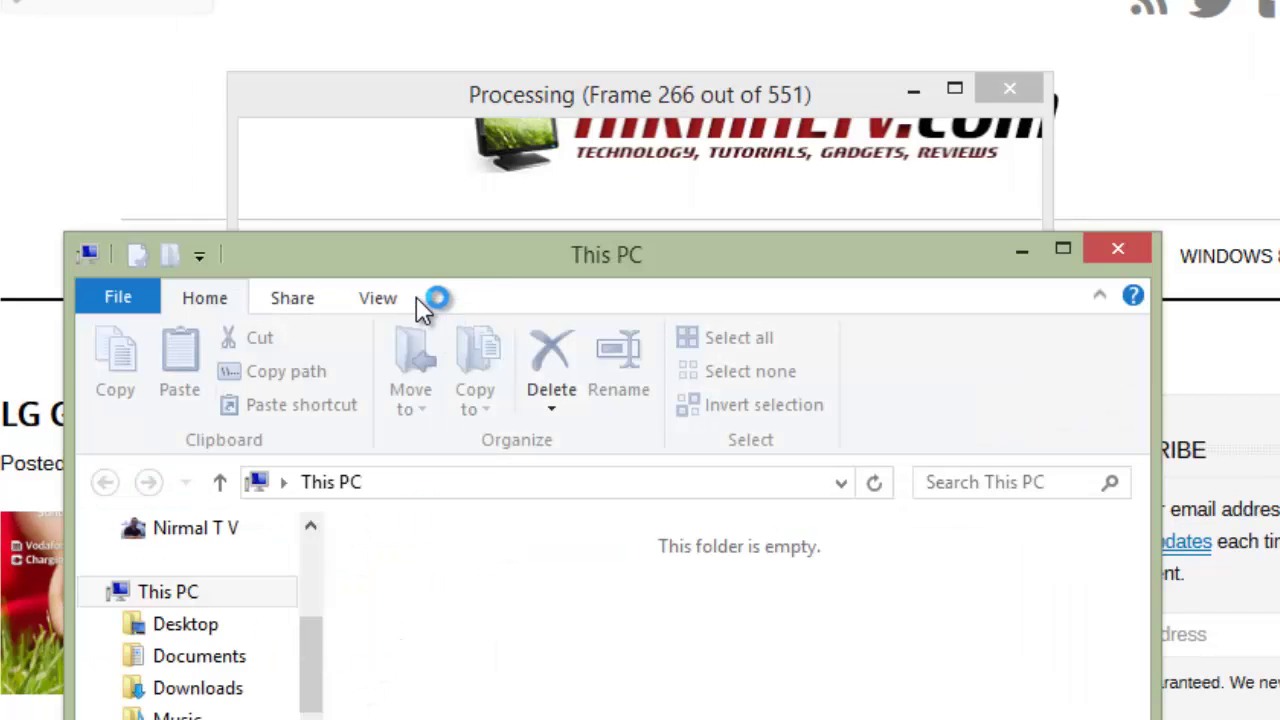
Step: Find the 6.12 MB sample.gif in the Desktop folder and open it
click(176, 537)
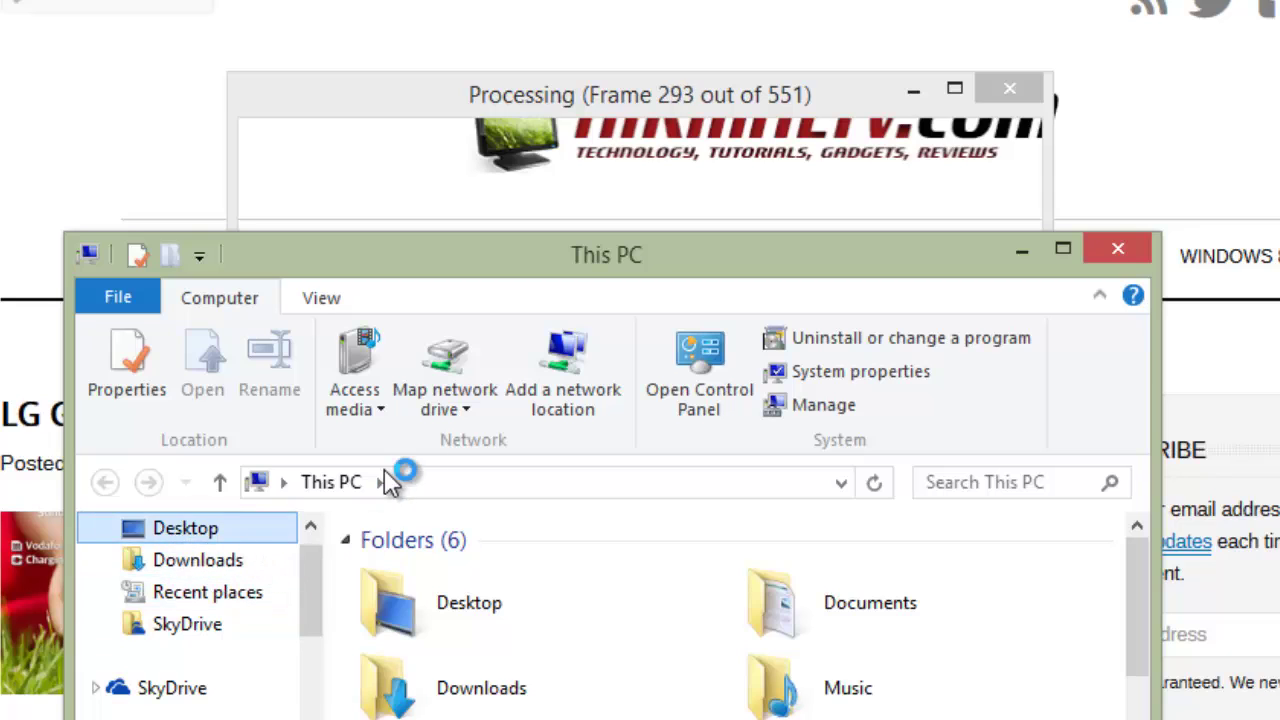
click(1020, 252)
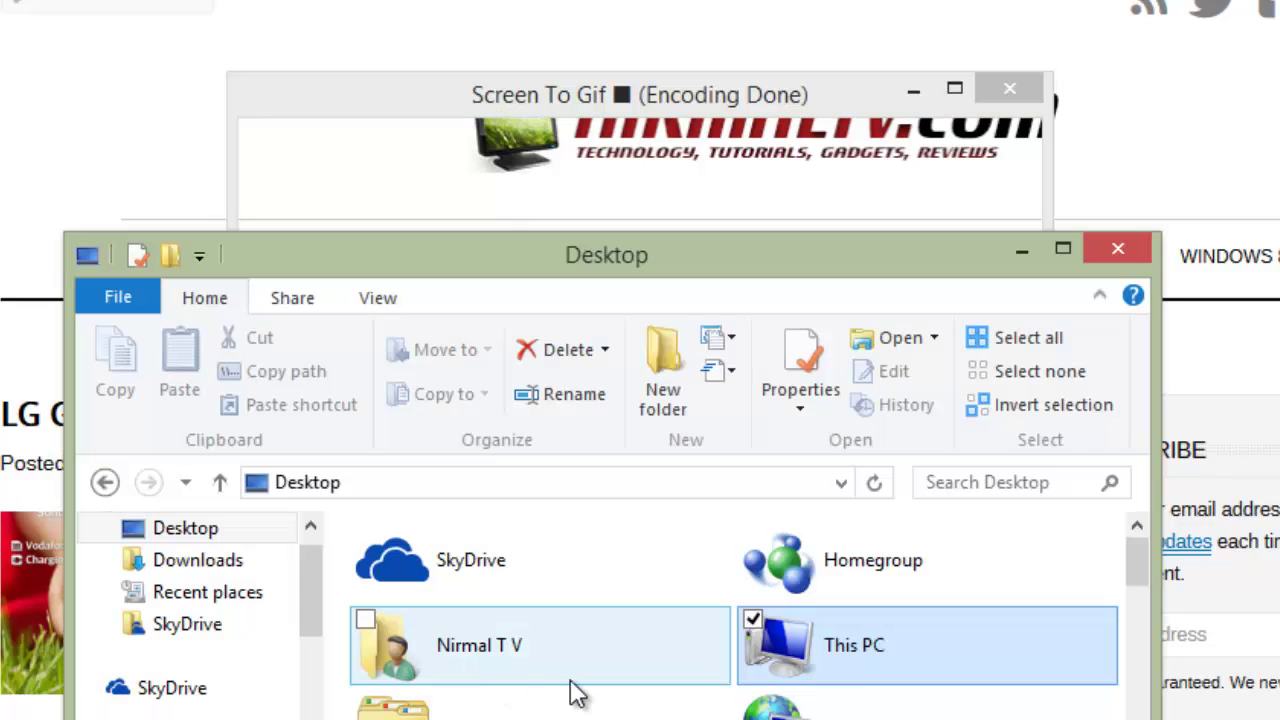
click(885, 705)
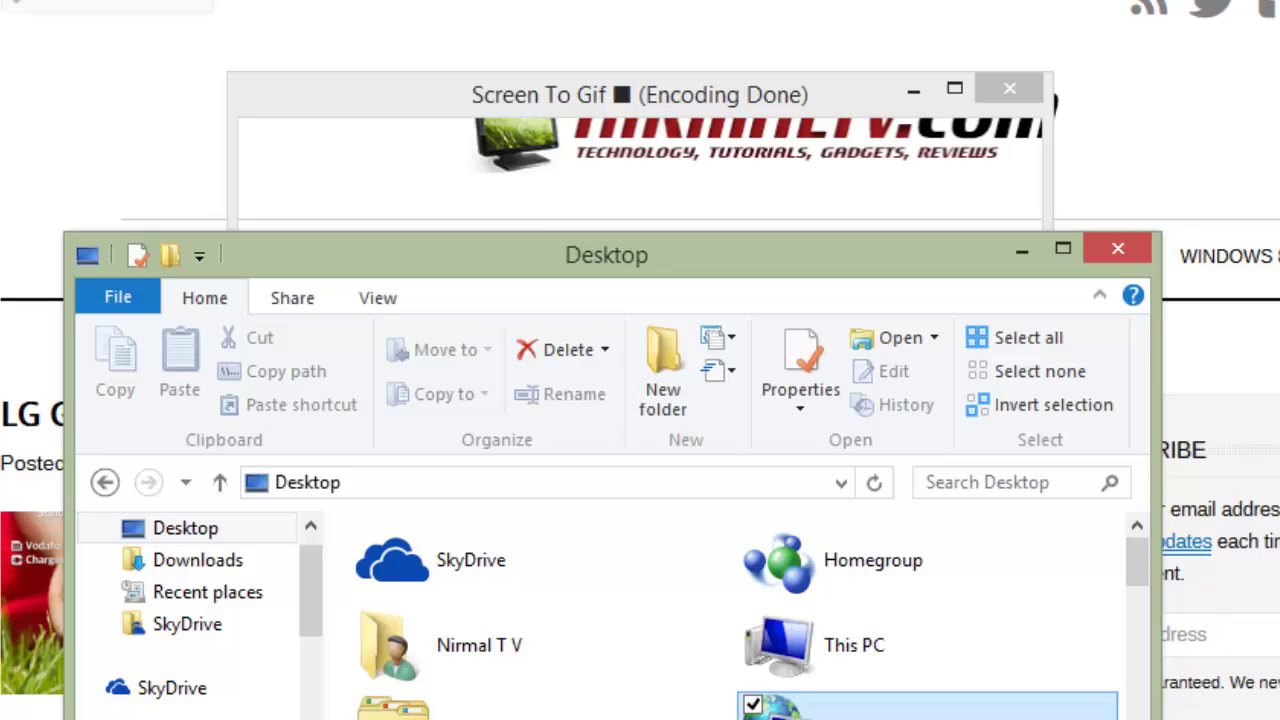
scroll(730, 615, down, 3)
click(873, 551)
scroll(730, 615, down, 5)
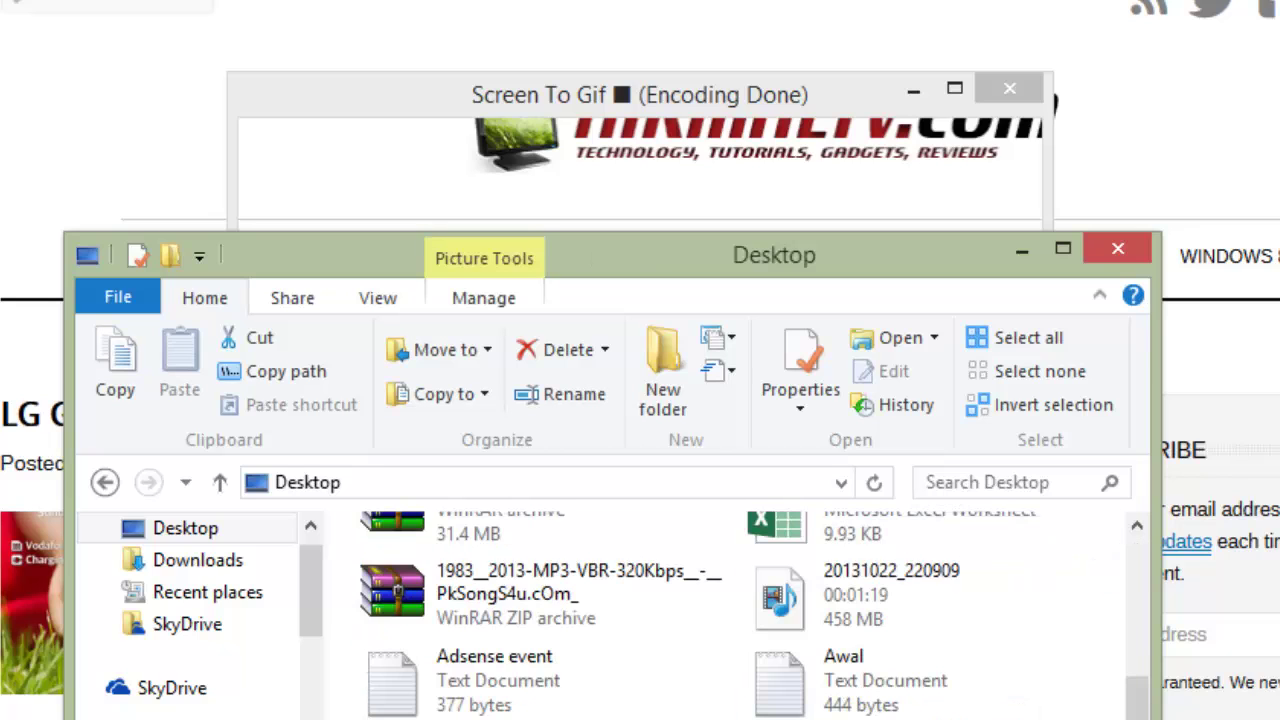
scroll(730, 615, down, 5)
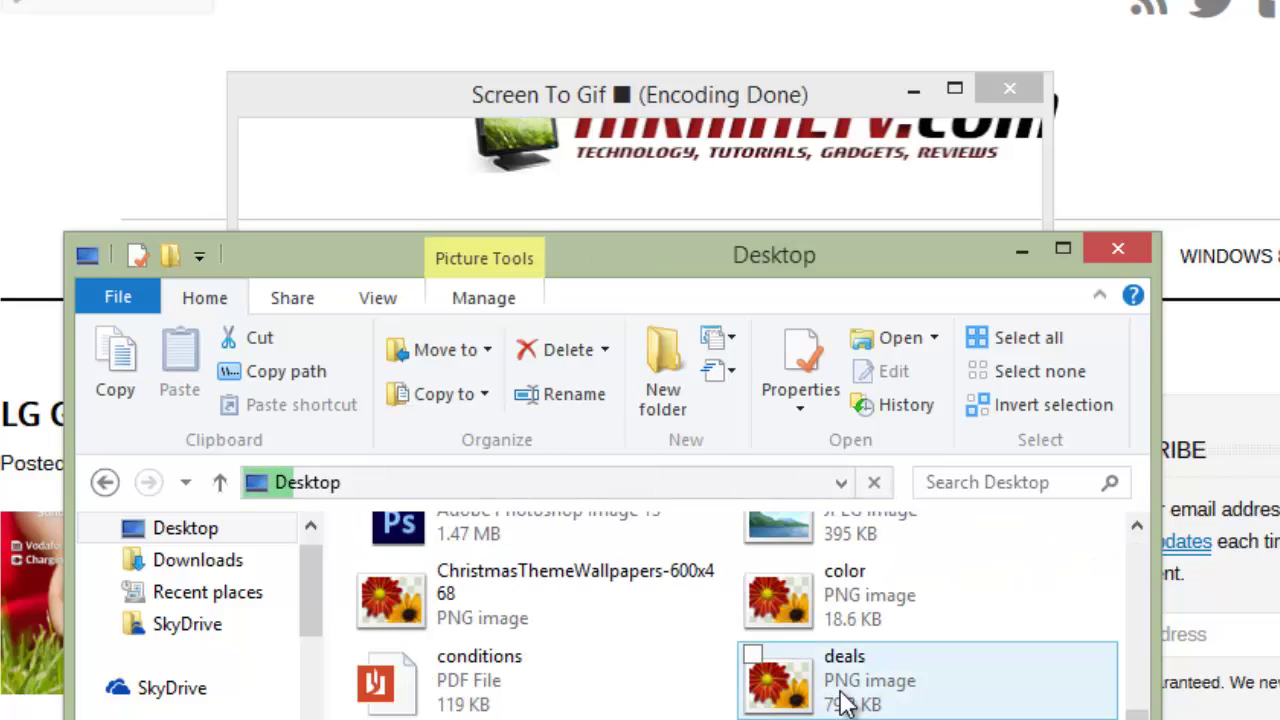
key(s)
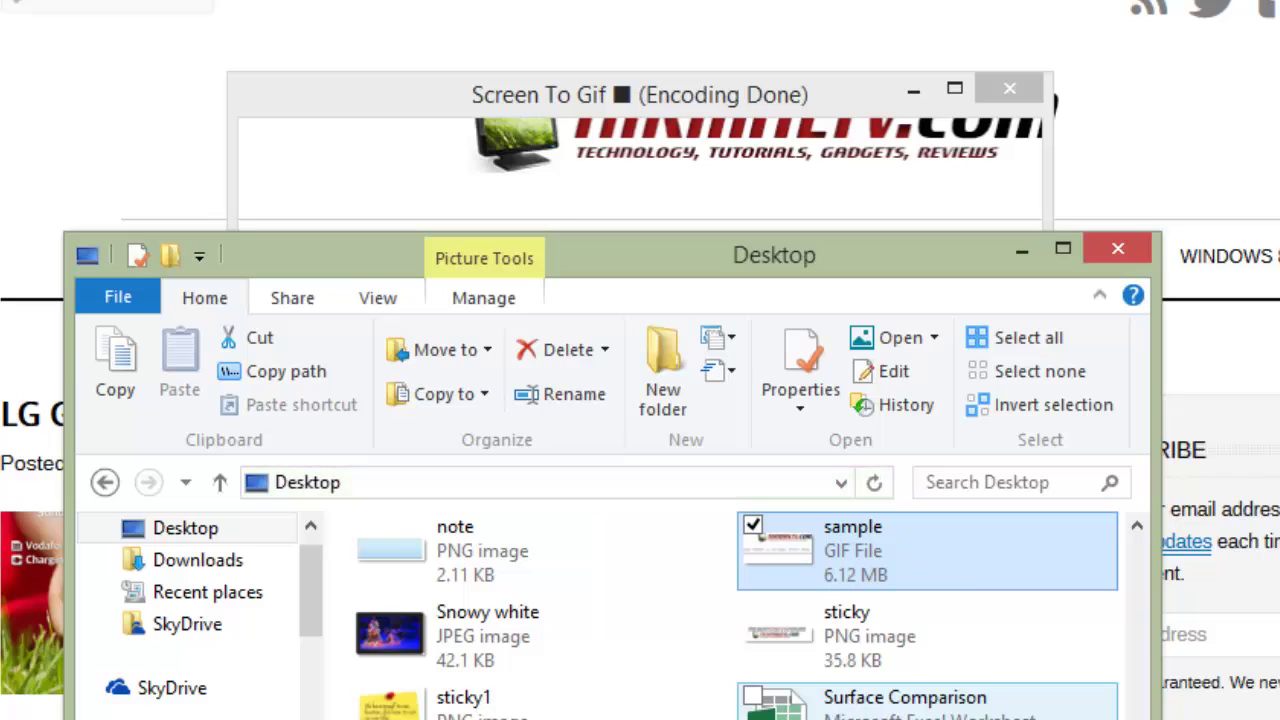
double_click(840, 567)
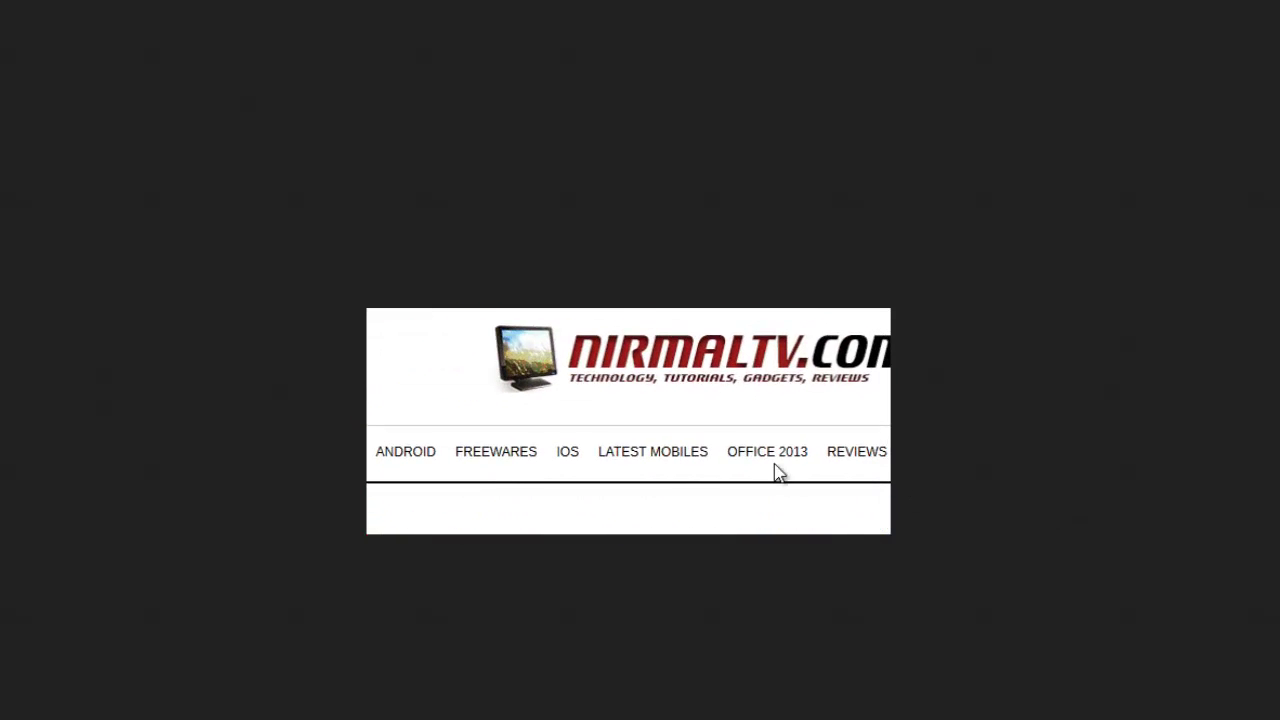
Step: Watch the looping GIF in Firefox, dismiss its image menu, and move the Screen To Gif recorder aside
right_click(728, 448)
click(625, 478)
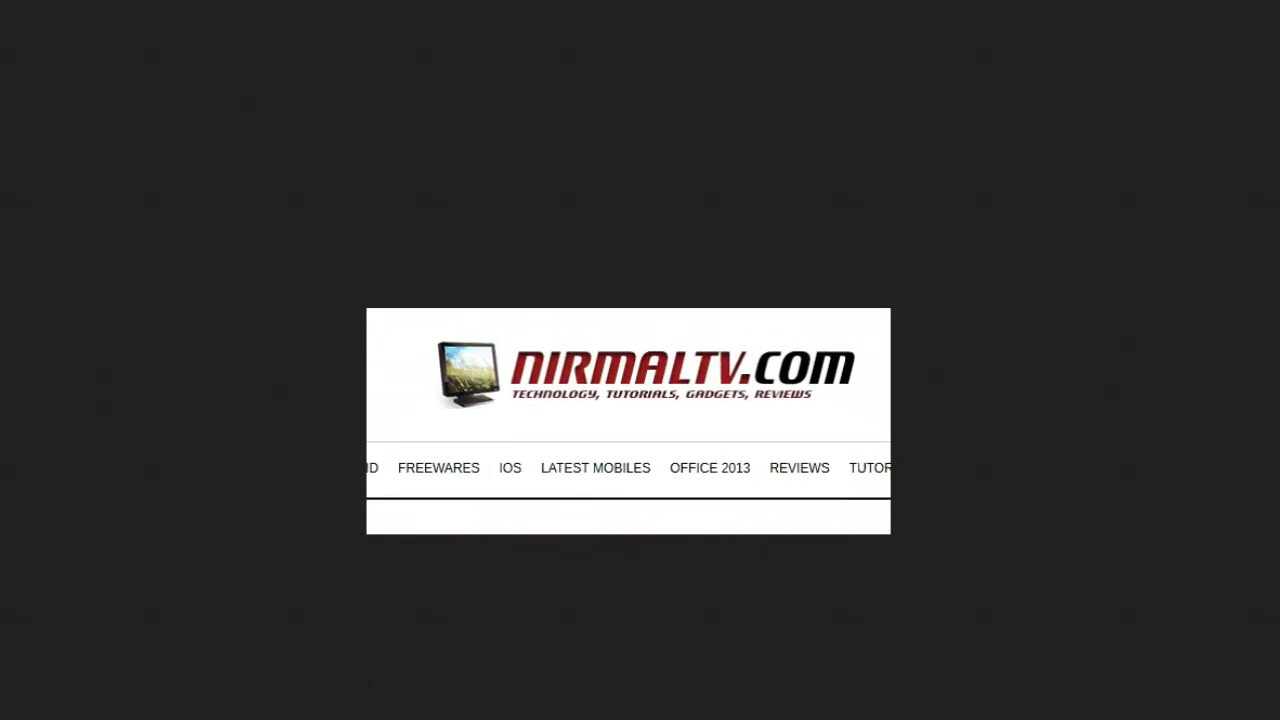
drag(496, 46, 397, 0)
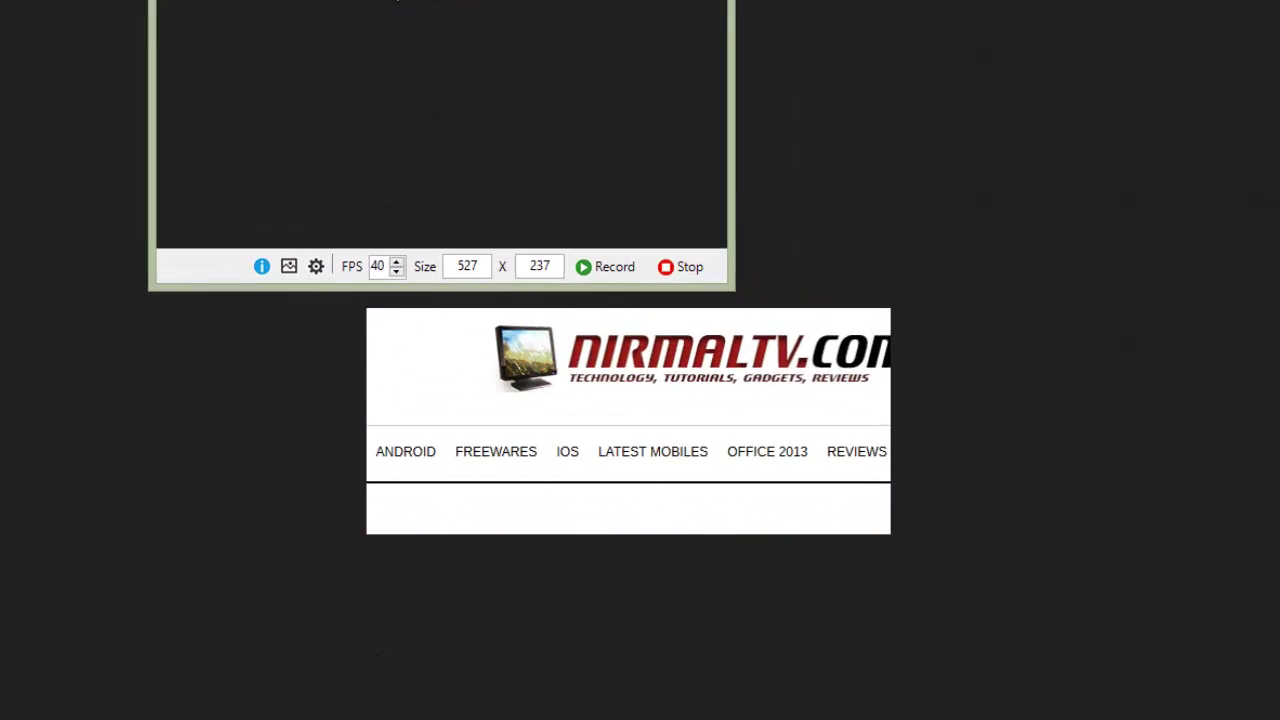